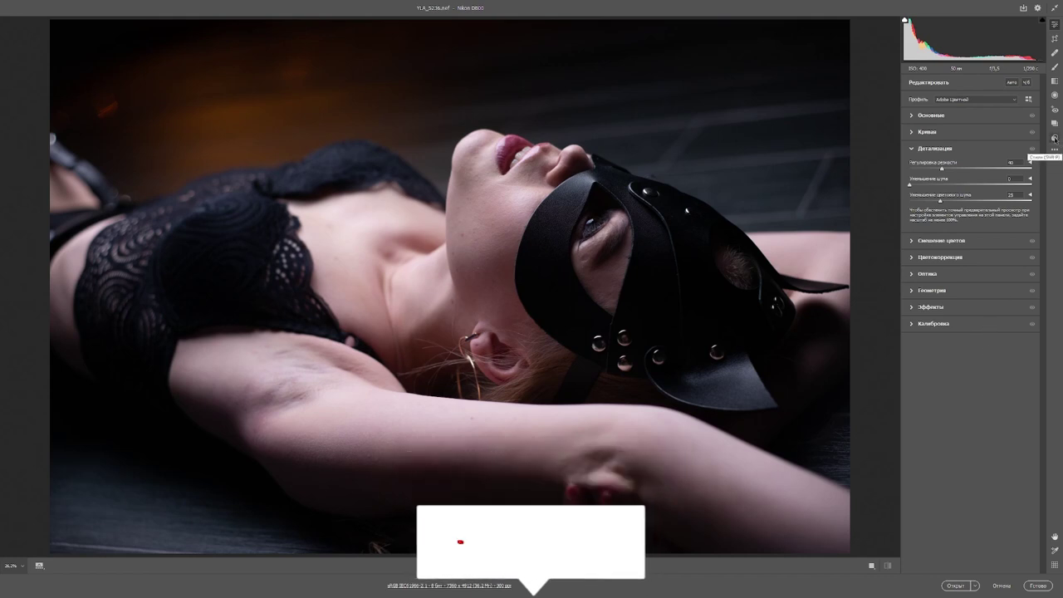
Step: From the Presets panel, open the Create Profile dialog with the Alt/Option variant of Create Preset
{"action": "left_click", "coordinate": [1055, 138]}
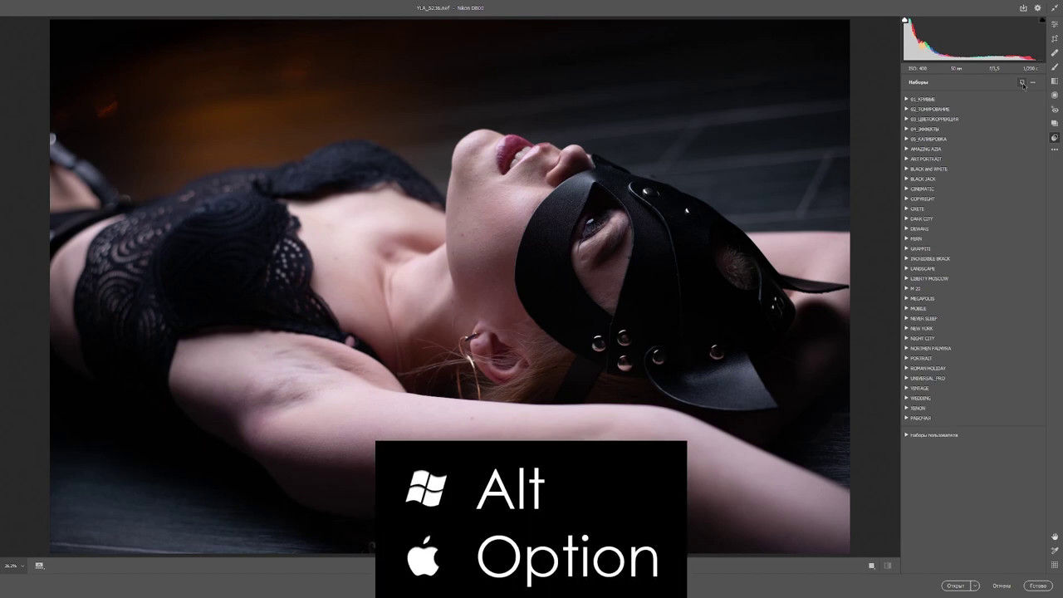
{"action": "key", "text": "alt"}
{"action": "left_click", "coordinate": [1023, 83], "text": "alt"}
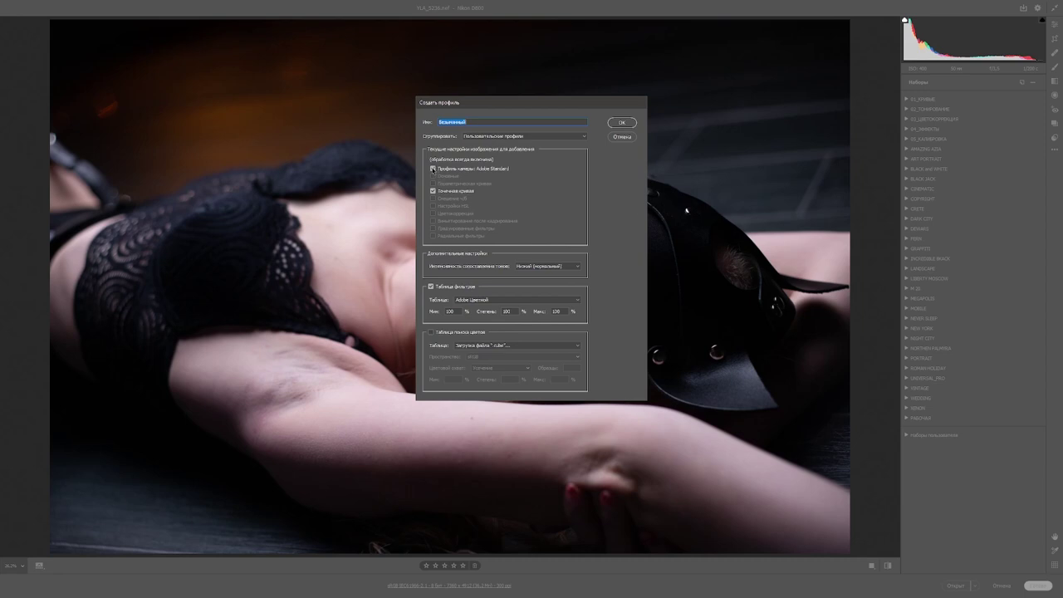
Step: Exclude Camera Profile, Point Curve and Filter Table from the new profile
{"action": "left_click", "coordinate": [433, 168]}
{"action": "left_click", "coordinate": [433, 191]}
{"action": "left_click", "coordinate": [431, 286]}
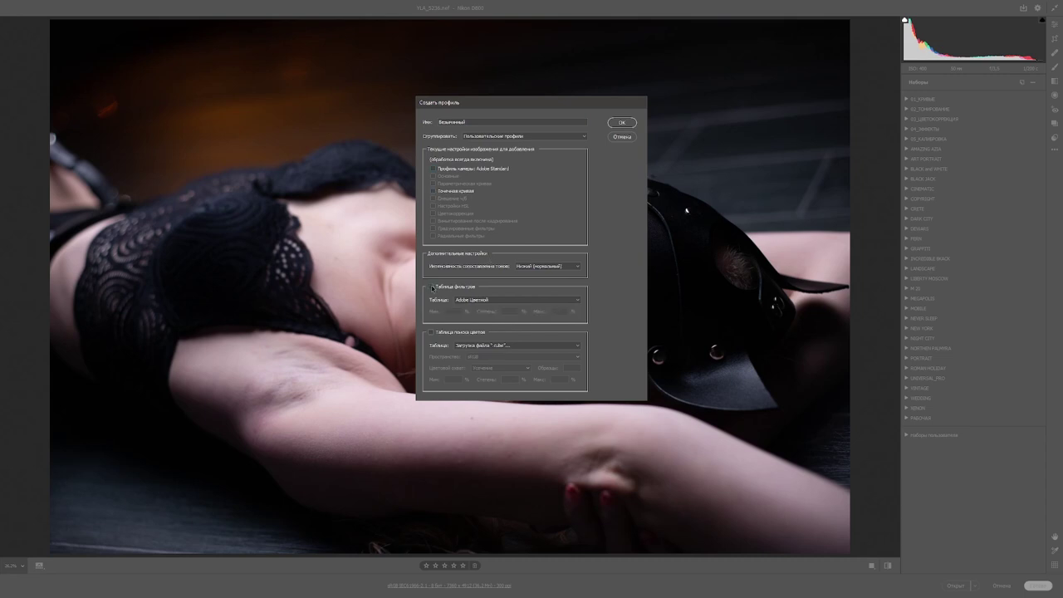
Step: File the profile under a new group named LUTs
{"action": "left_click", "coordinate": [585, 138]}
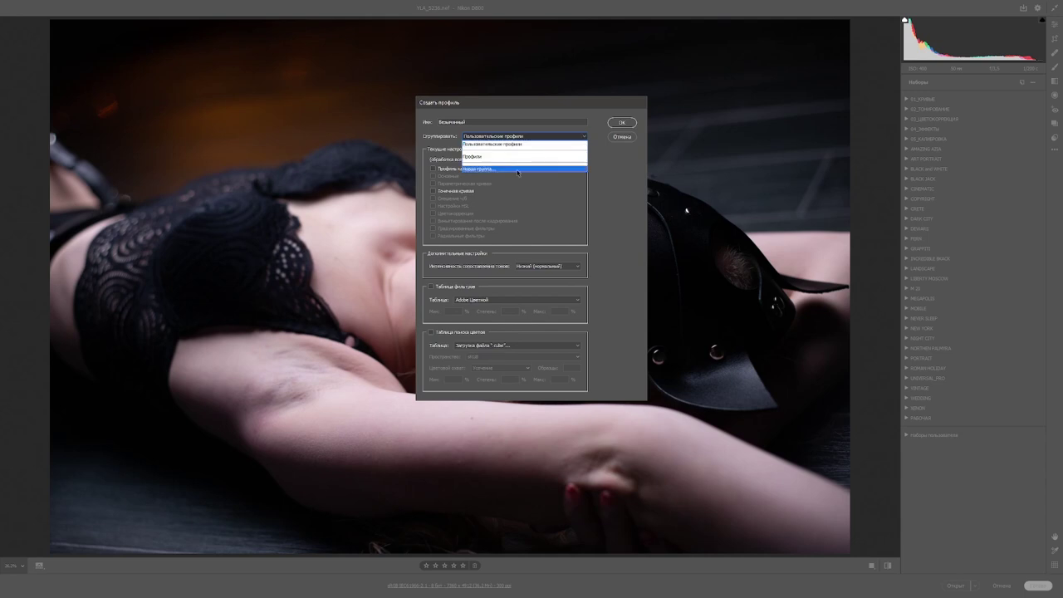
{"action": "left_click", "coordinate": [519, 170]}
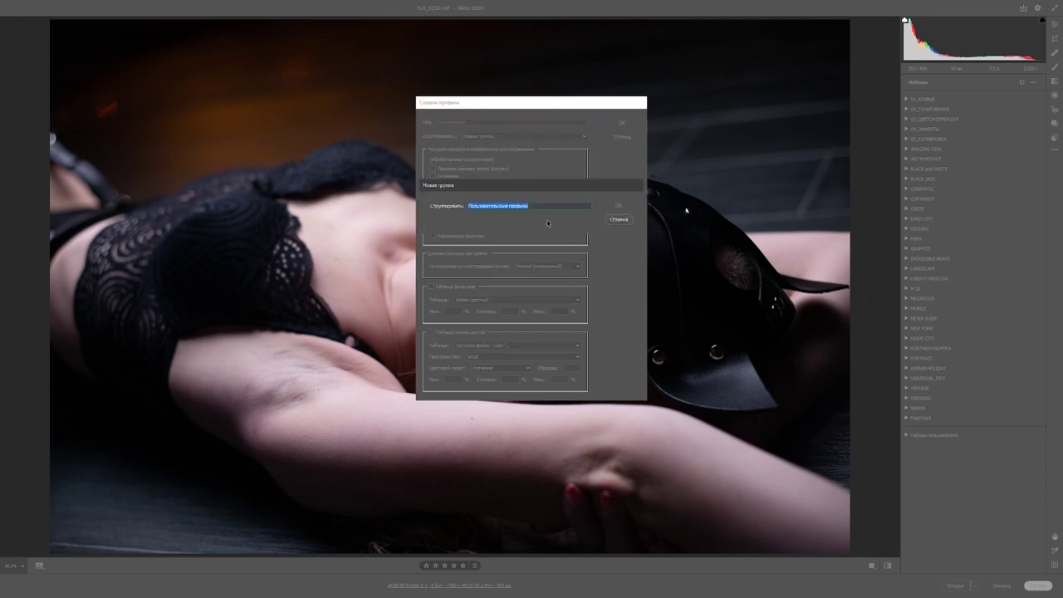
{"action": "type", "text": "ШТК"}
{"action": "left_click", "coordinate": [619, 207]}
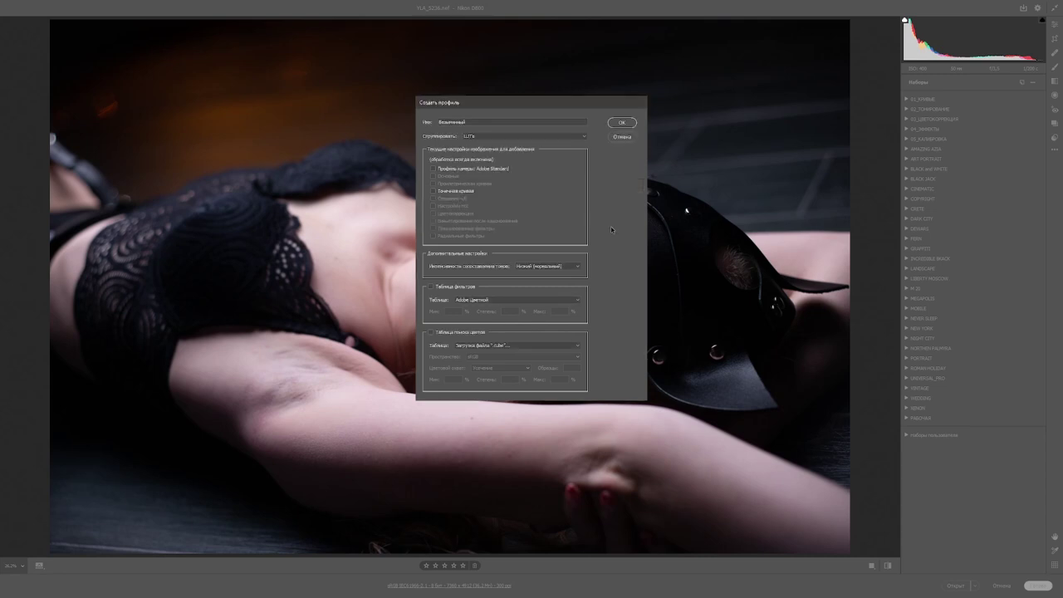
Step: Load Cinema_1.CUBE from the 3DLUTs folder as the Color Lookup Table
{"action": "left_click", "coordinate": [493, 348]}
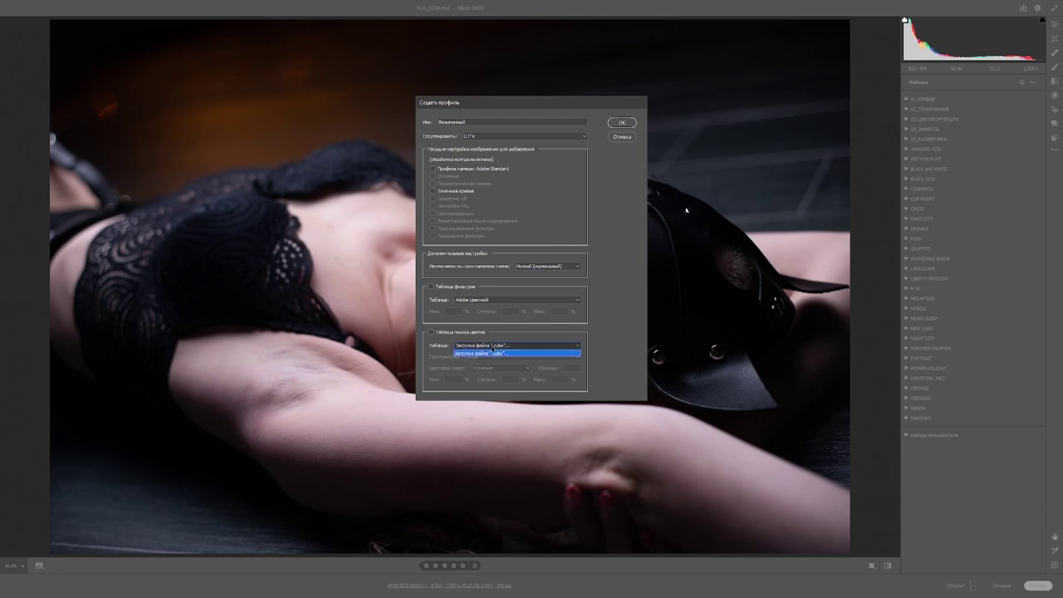
{"action": "left_click", "coordinate": [494, 353]}
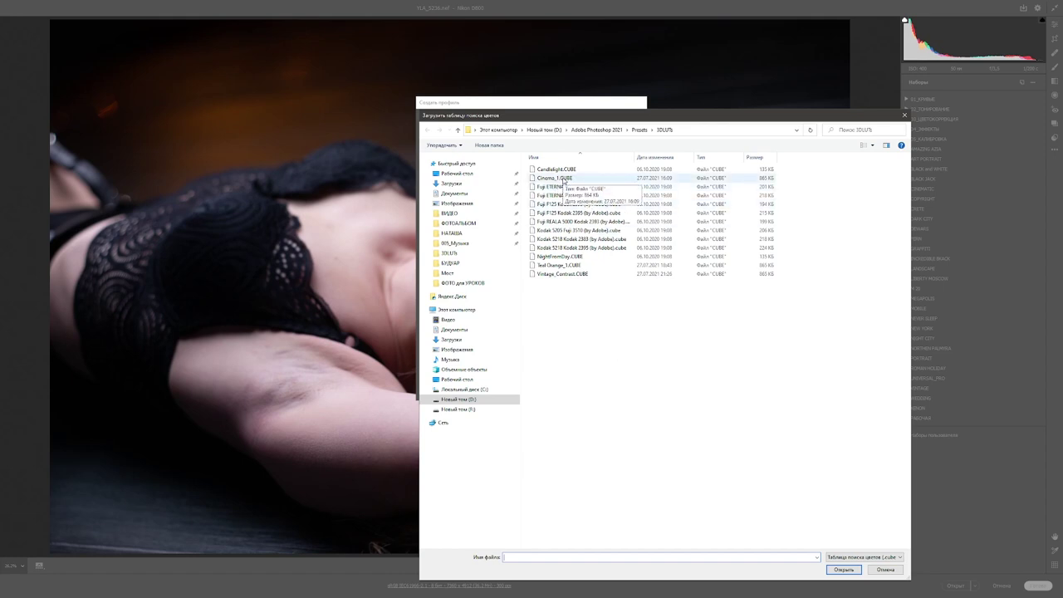
{"action": "left_click", "coordinate": [563, 178]}
{"action": "left_click", "coordinate": [843, 570]}
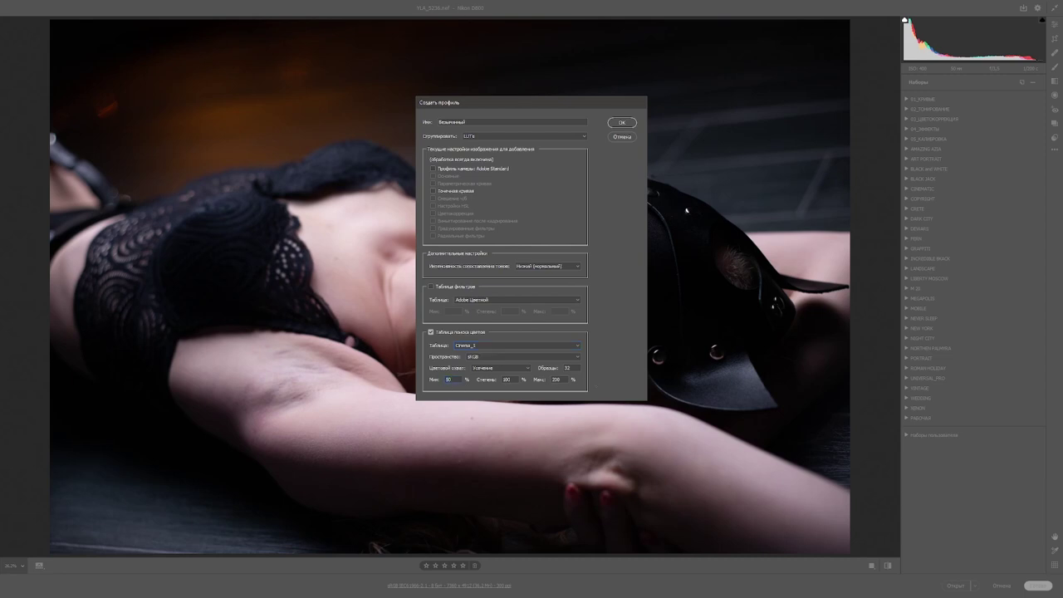
Step: Set the lookup table Max amount to 150 and save the profile as Cinema_1
{"action": "double_click", "coordinate": [563, 379]}
{"action": "type", "text": "150"}
{"action": "key", "text": "Tab"}
{"action": "type", "text": "Cinema_8"}
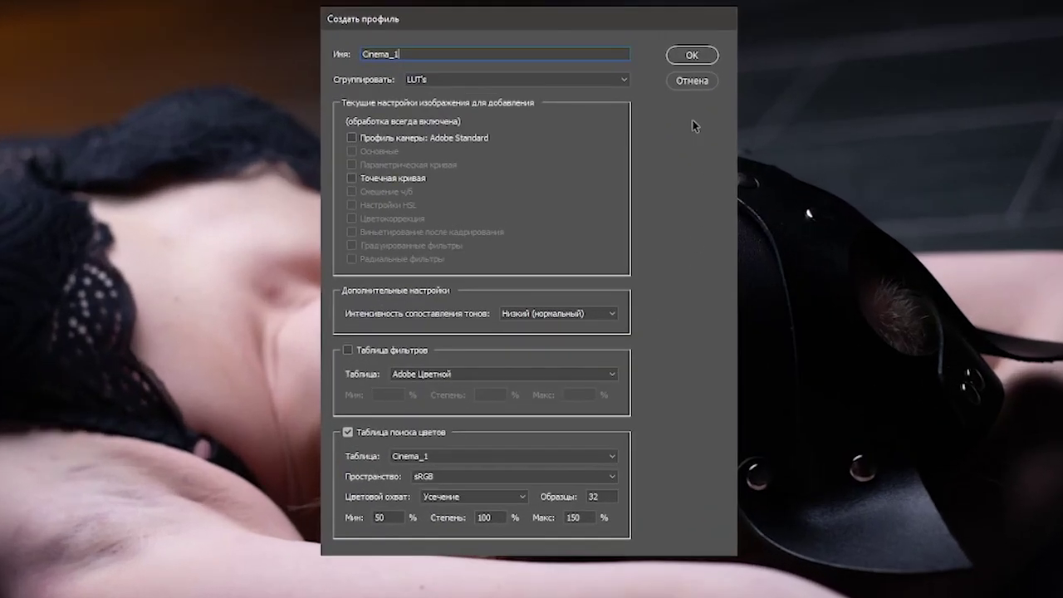
{"action": "left_click", "coordinate": [692, 55]}
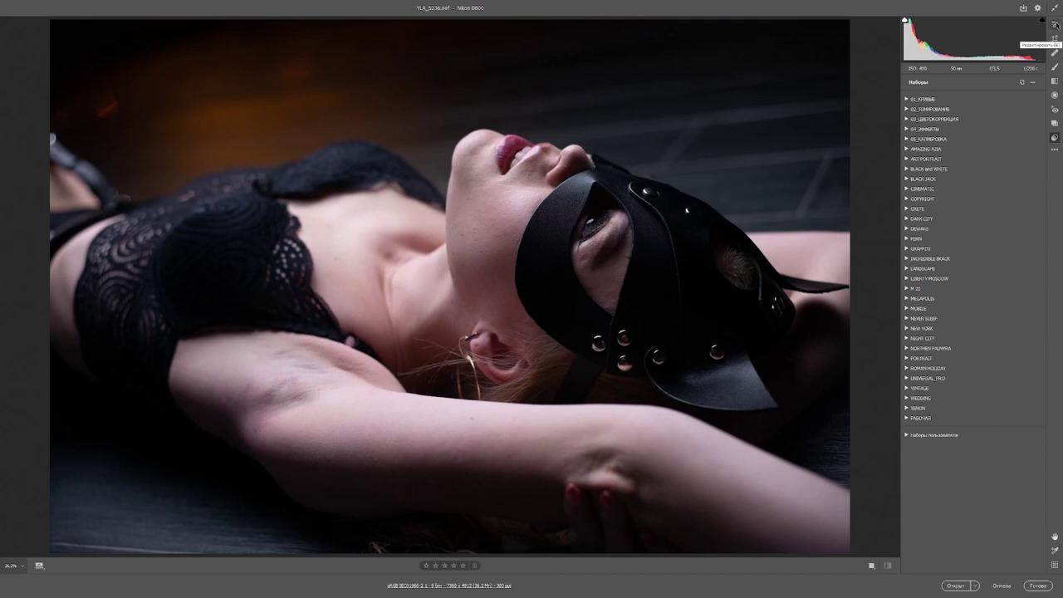
Step: In Browse Profiles, collapse Favorites, expand LUTs and apply the Cinema_1 profile to the portrait
{"action": "left_click", "coordinate": [1056, 25]}
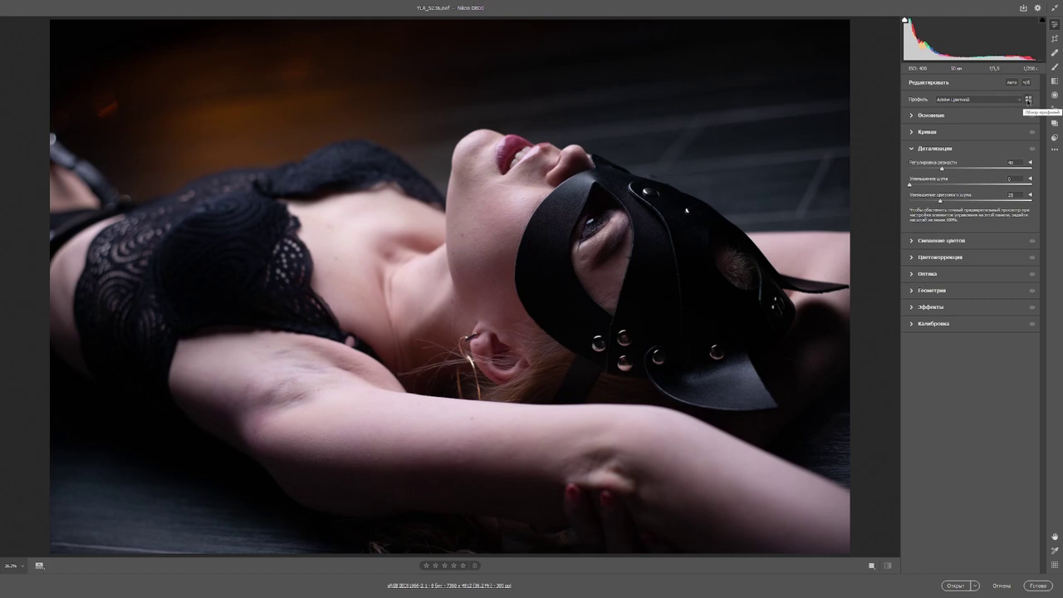
{"action": "left_click", "coordinate": [1029, 101]}
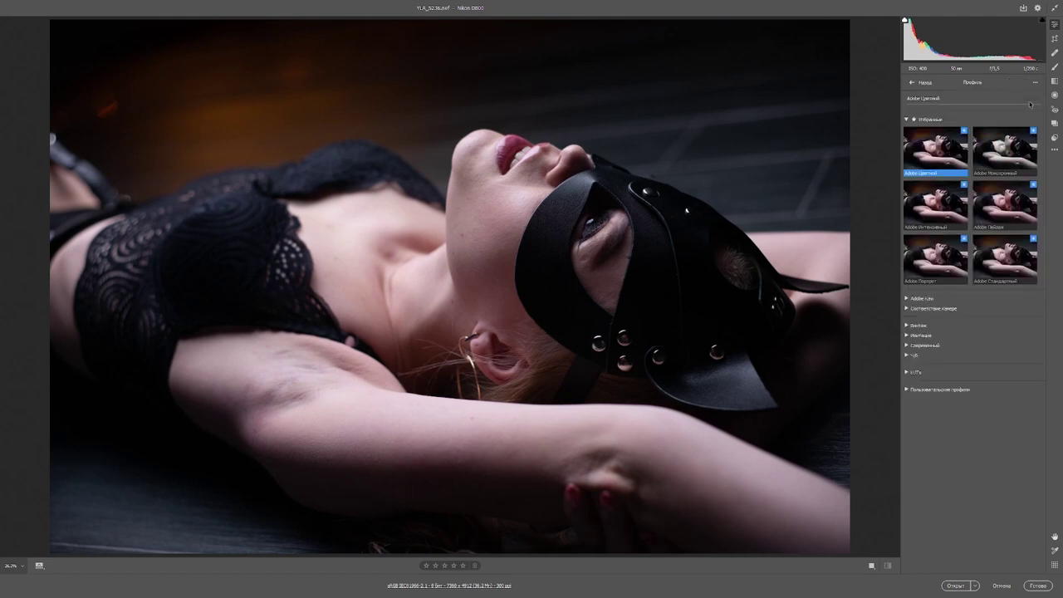
{"action": "left_click", "coordinate": [907, 120]}
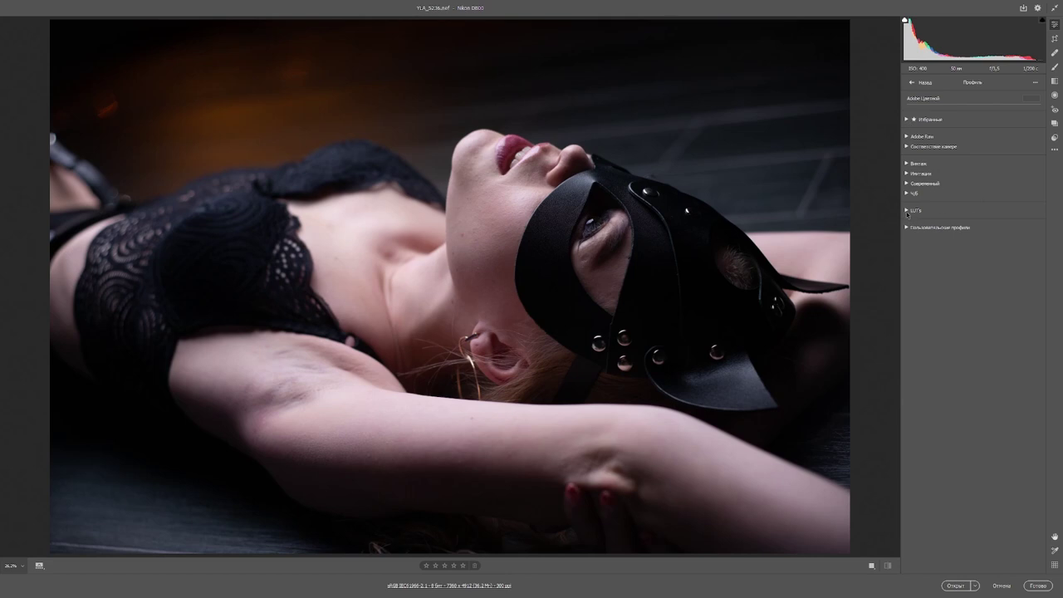
{"action": "left_click", "coordinate": [907, 211]}
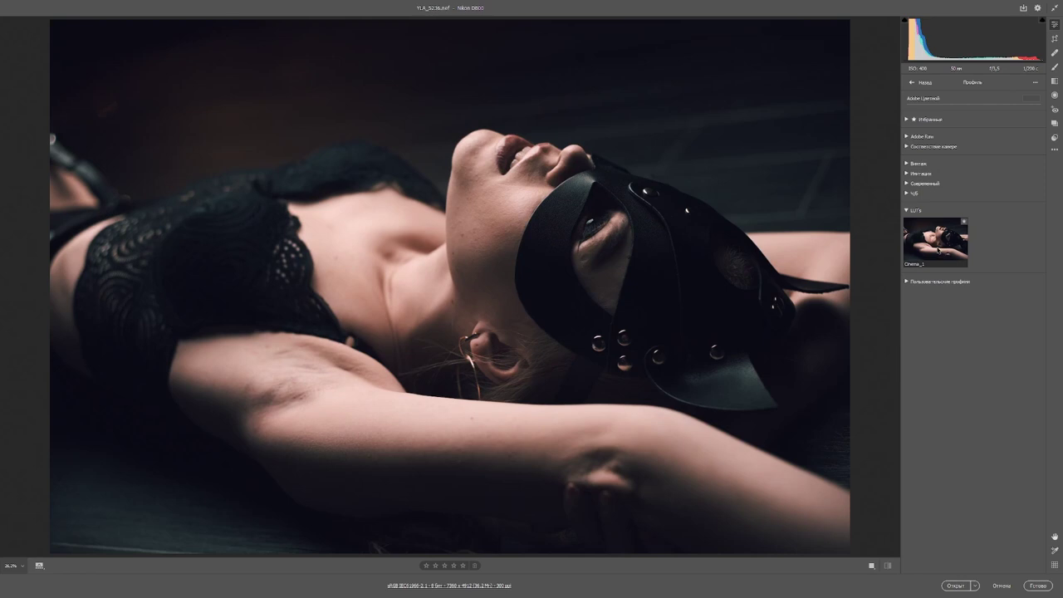
{"action": "left_click", "coordinate": [939, 249]}
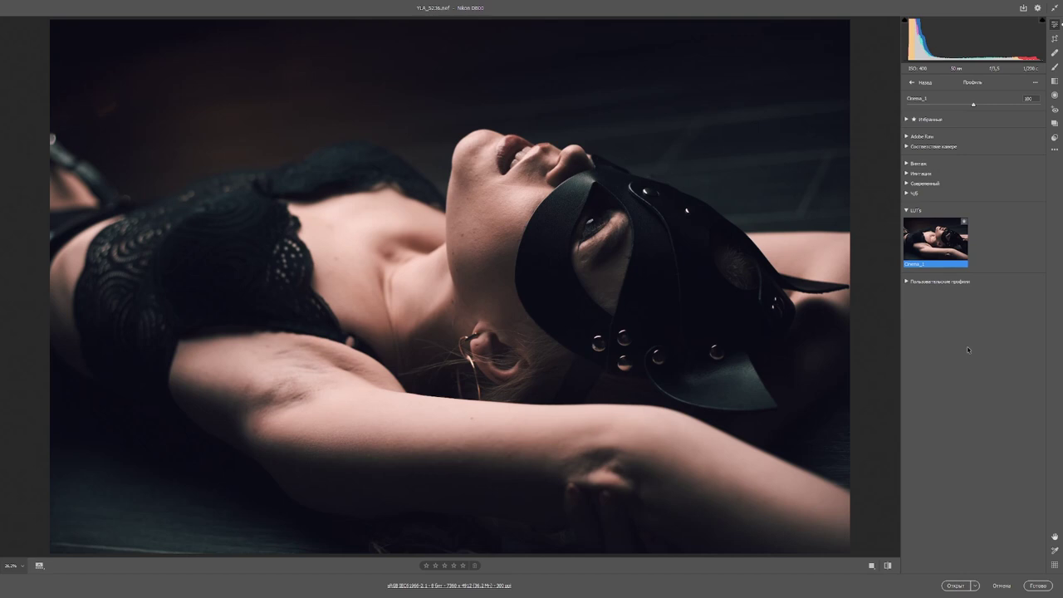
Step: In the Basic panel, cool Temperature slightly, raise Shadows to +25 and add a little Vibrance
{"action": "key", "text": "ctrl+z"}
{"action": "left_click", "coordinate": [913, 83]}
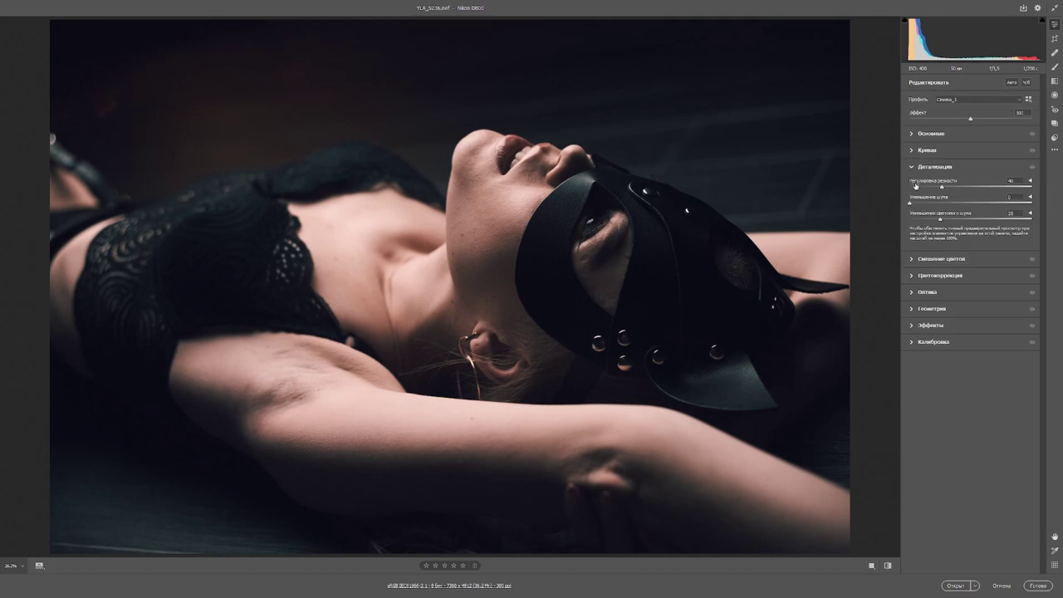
{"action": "left_click", "coordinate": [914, 134]}
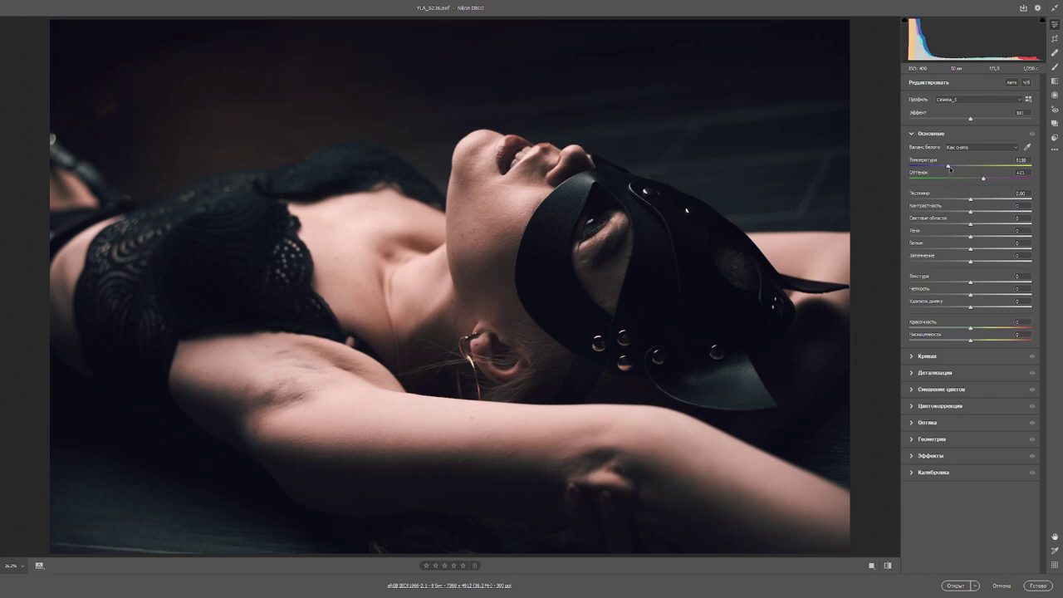
{"action": "left_click_drag", "start_coordinate": [950, 169], "coordinate": [944, 171]}
{"action": "left_click_drag", "start_coordinate": [971, 236], "coordinate": [1015, 237]}
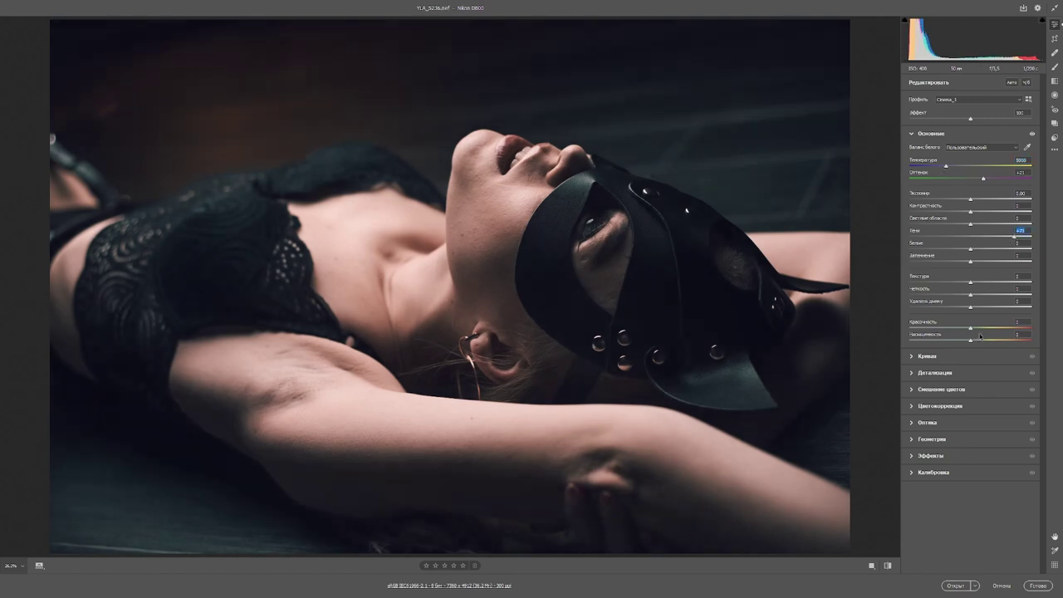
{"action": "left_click_drag", "start_coordinate": [970, 327], "coordinate": [993, 329]}
Step: Expand the Curve, Detail and Color Mixer sections of the Edit panel
{"action": "left_click", "coordinate": [912, 151]}
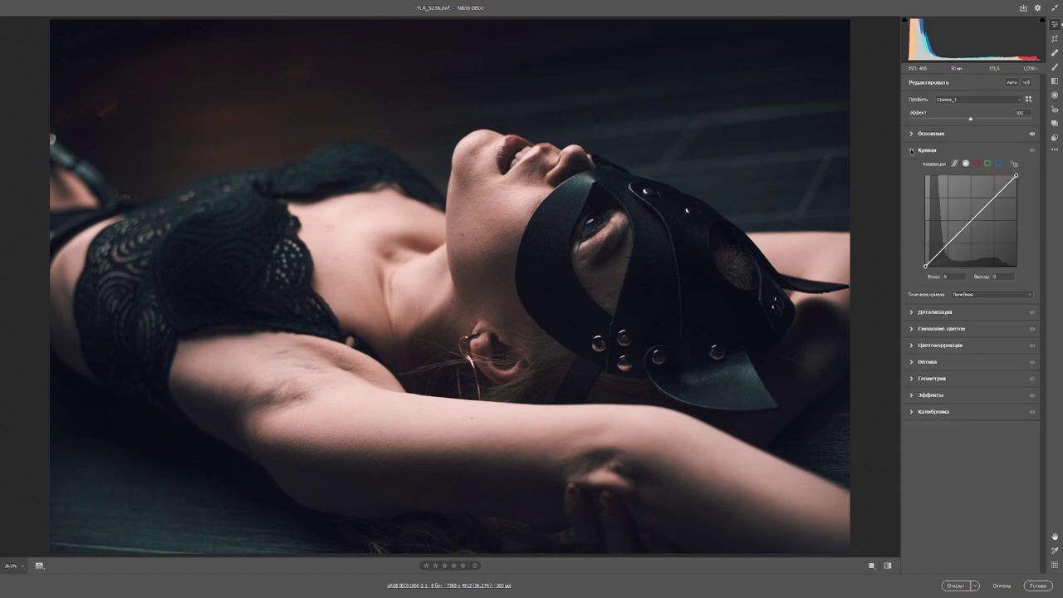
{"action": "left_click", "coordinate": [911, 312]}
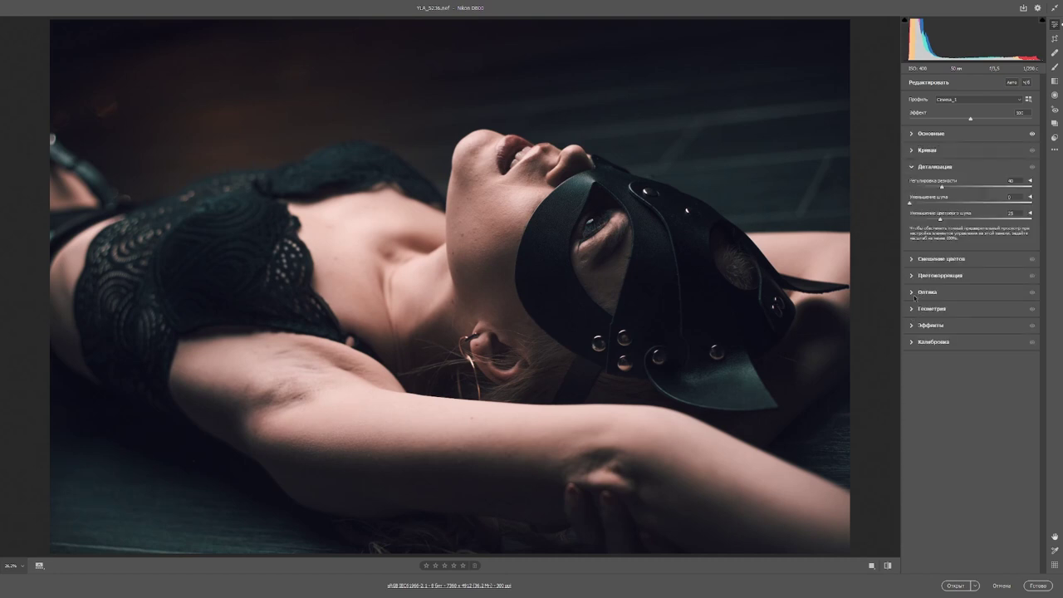
{"action": "left_click", "coordinate": [912, 260]}
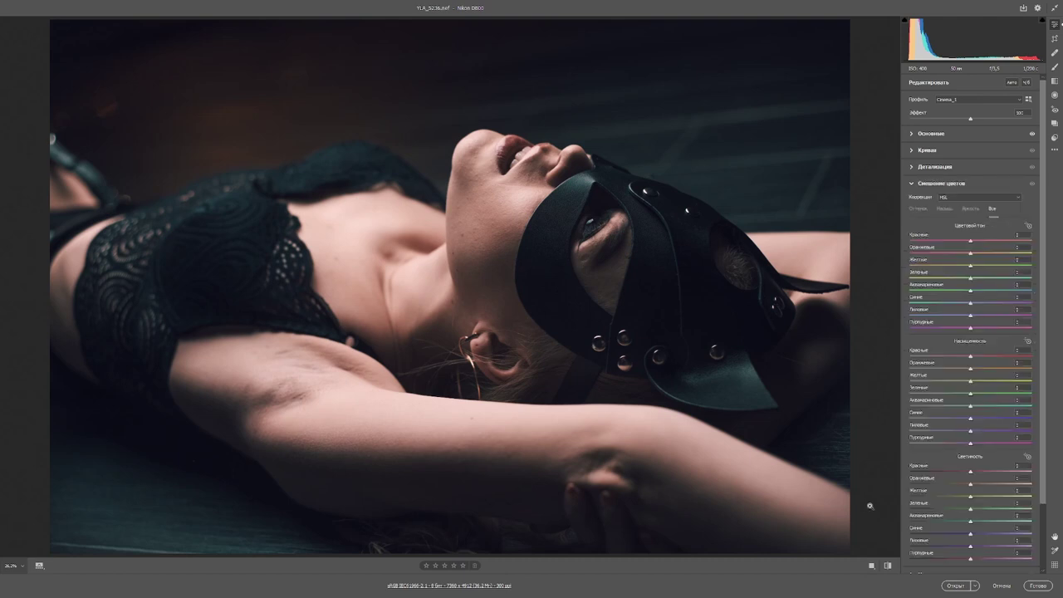